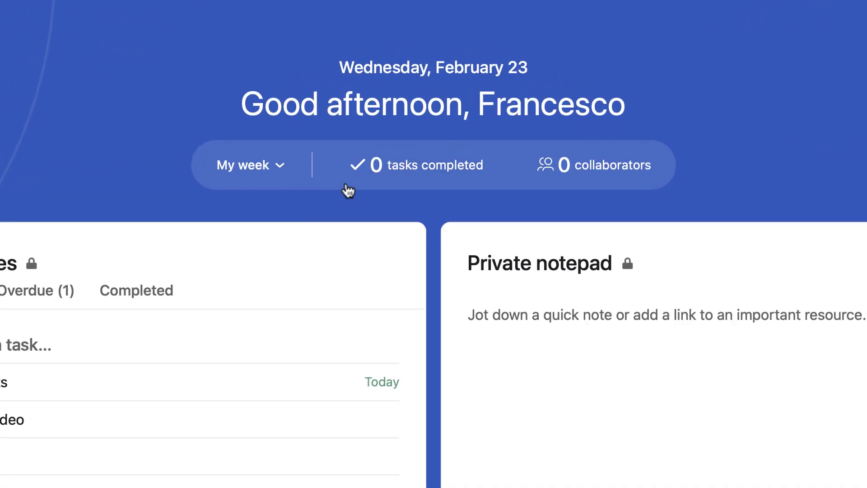
Mark the "Releasing YouTube video" task as complete and set the Home summary period to My month
{"action": "left_click", "coordinate": [2, 418]}
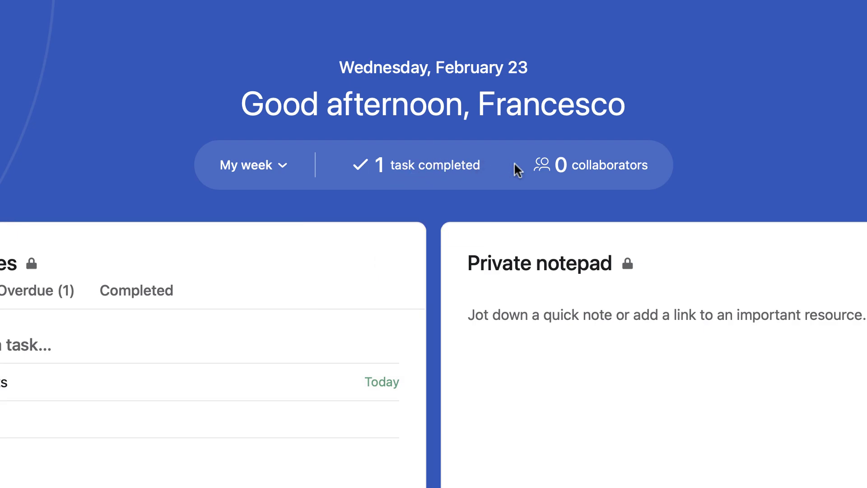
{"action": "left_click", "coordinate": [273, 166]}
{"action": "left_click", "coordinate": [291, 240]}
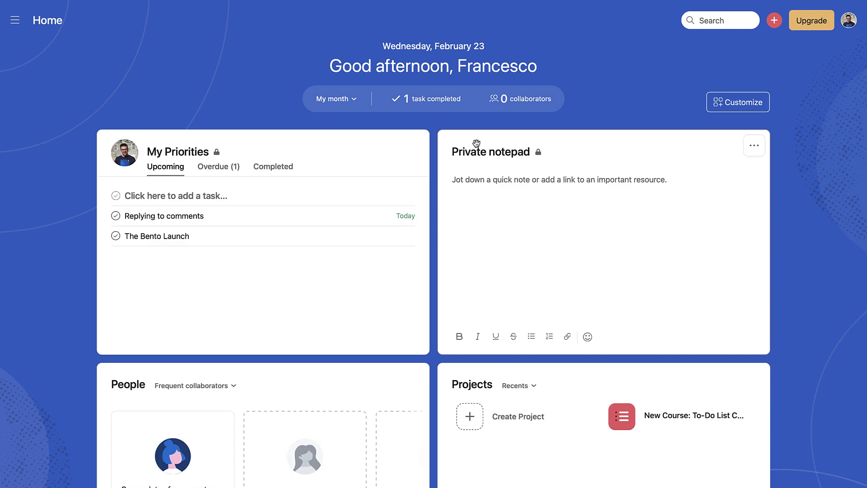
Review the overdue and completed tasks in My Priorities and return to the upcoming ones
{"action": "left_click_drag", "start_coordinate": [397, 149], "coordinate": [343, 152]}
{"action": "left_click_drag", "start_coordinate": [583, 149], "coordinate": [570, 177]}
{"action": "left_click", "coordinate": [226, 168]}
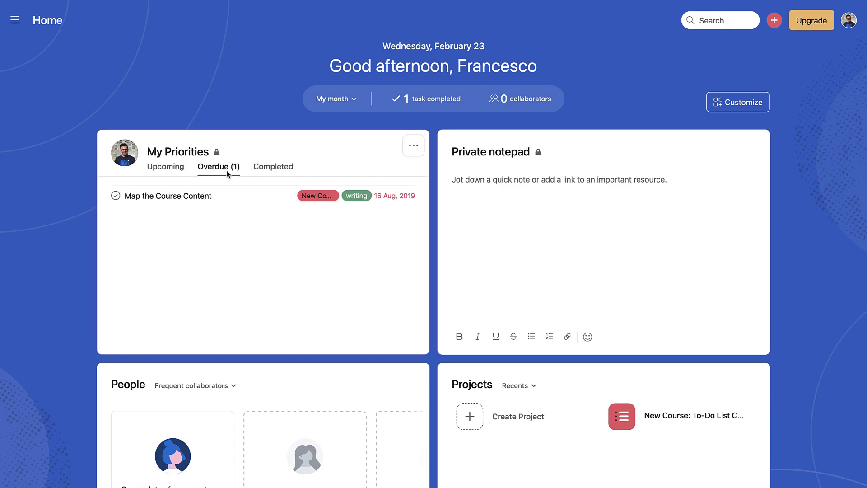
{"action": "left_click", "coordinate": [268, 172]}
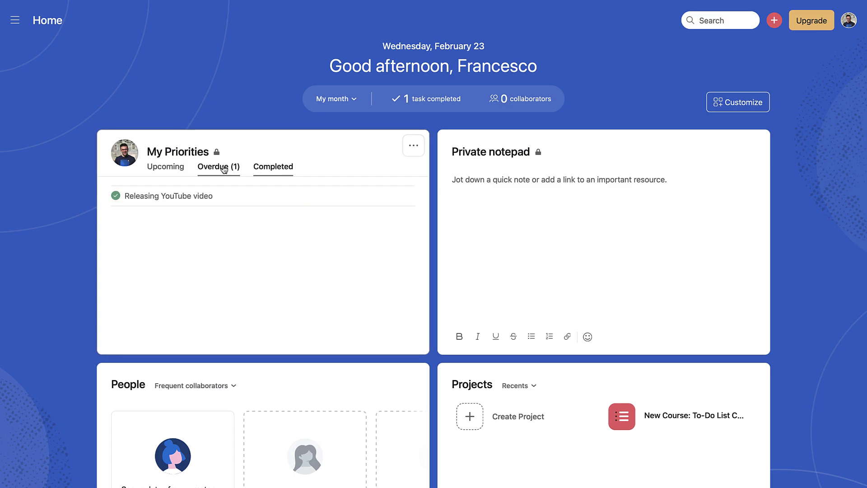
{"action": "left_click", "coordinate": [165, 166]}
Write "I must feed Bob the cat!" in the private notepad, with a second line about emailing a contact with the latest video
{"action": "left_click", "coordinate": [507, 183]}
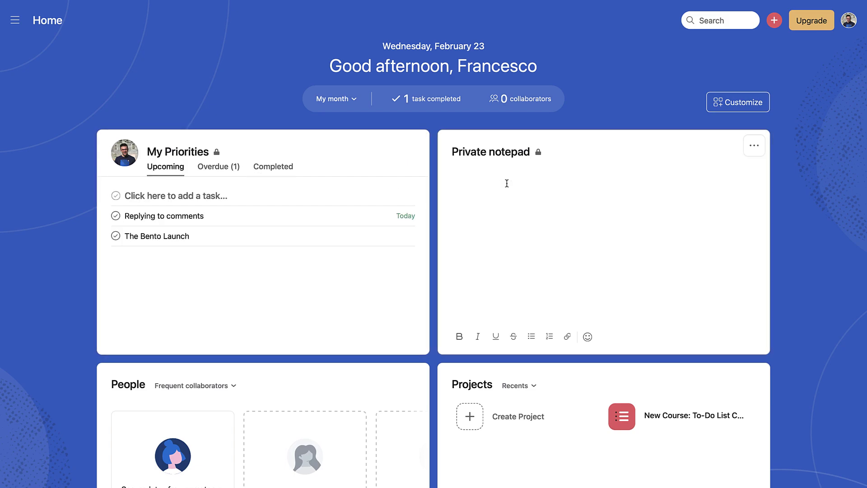
{"action": "type", "text": "M"}
{"action": "type", "text": "I mus"}
{"action": "type", "text": "t feed Bob the cat!"}
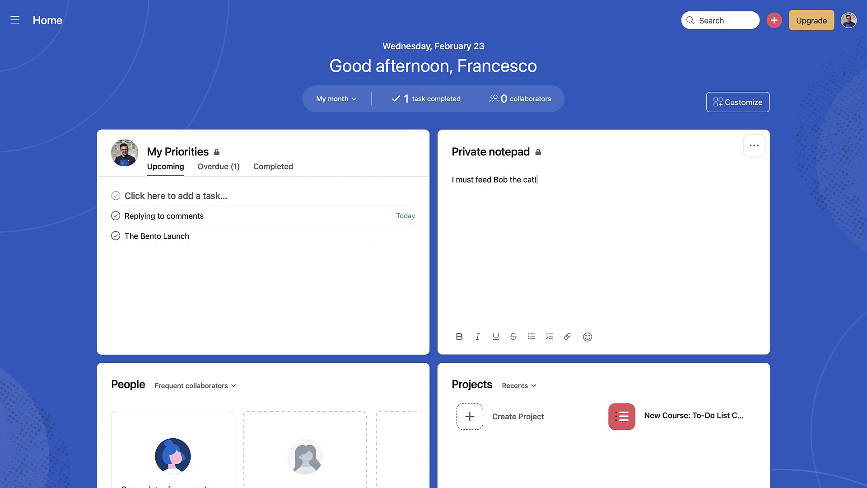
{"action": "key", "text": "Return"}
{"action": "type", "text": "Email simon - with the late"}
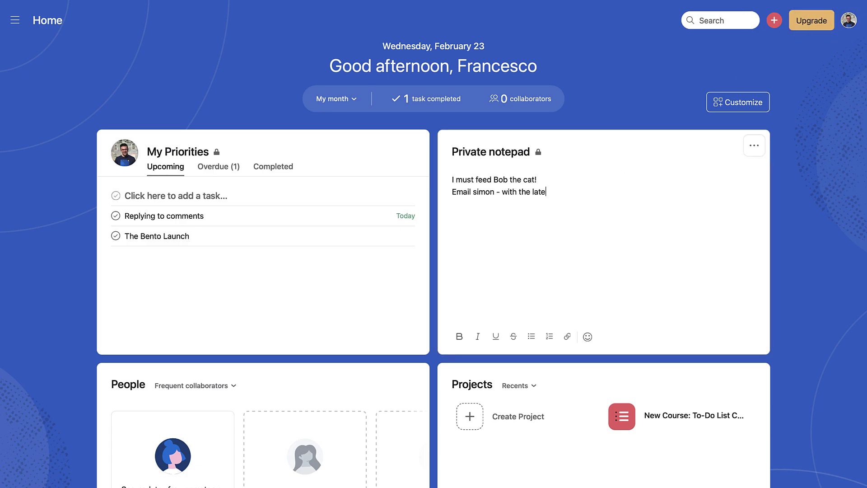
{"action": "type", "text": "st video"}
Examine the filter choices of the Projects and People widgets on Home, leaving People on Frequent collaborators
{"action": "scroll", "coordinate": [524, 297], "scroll_direction": "down", "scroll_amount": 3}
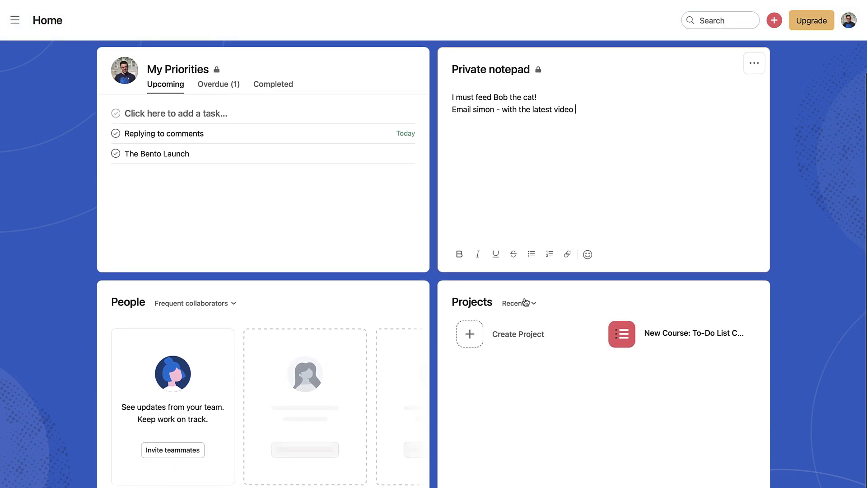
{"action": "left_click", "coordinate": [524, 305]}
{"action": "left_click", "coordinate": [185, 304]}
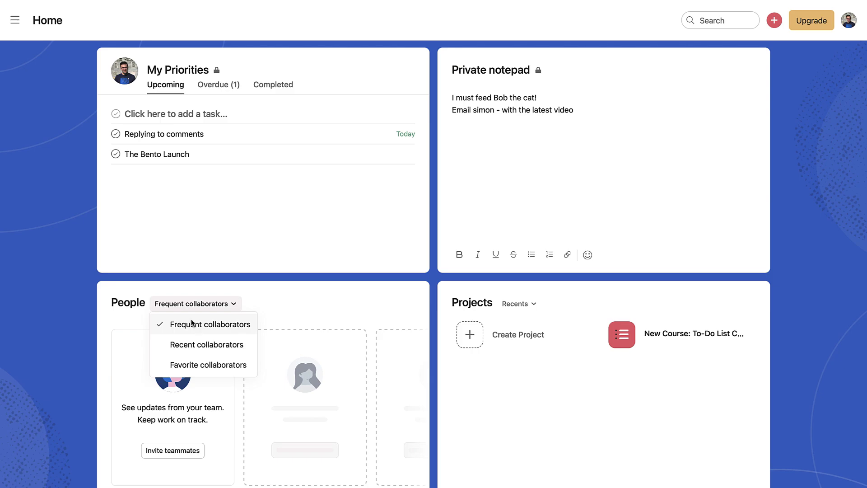
{"action": "left_click", "coordinate": [199, 324]}
{"action": "scroll", "coordinate": [107, 262], "scroll_direction": "up", "scroll_amount": 3}
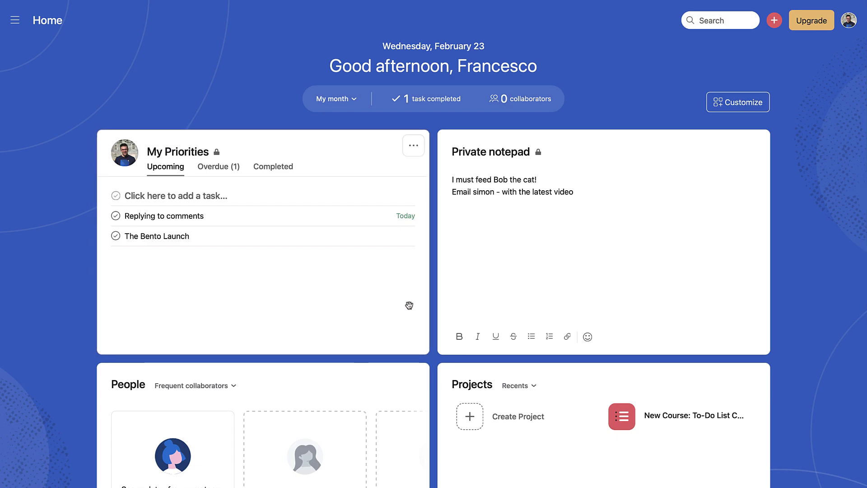
{"action": "scroll", "coordinate": [384, 306], "scroll_direction": "down", "scroll_amount": 1}
{"action": "scroll", "coordinate": [384, 306], "scroll_direction": "up", "scroll_amount": 1}
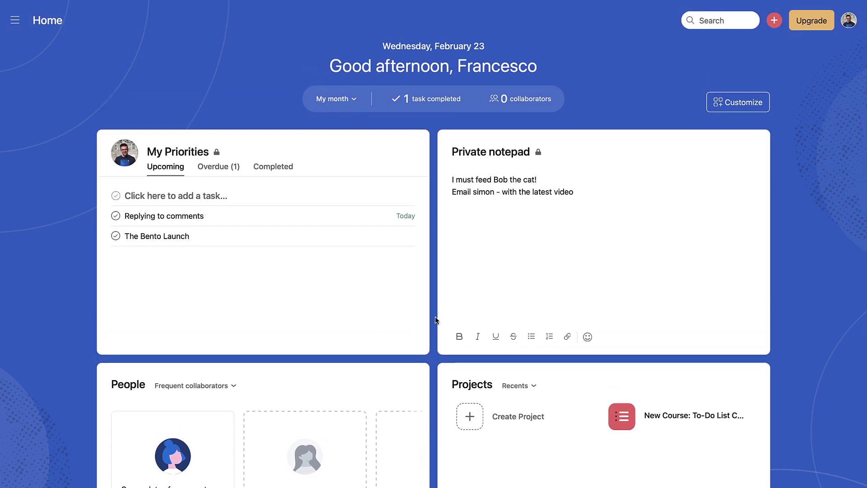
Try moving the private notepad widget while the Home customization options are open
{"action": "left_click", "coordinate": [731, 104]}
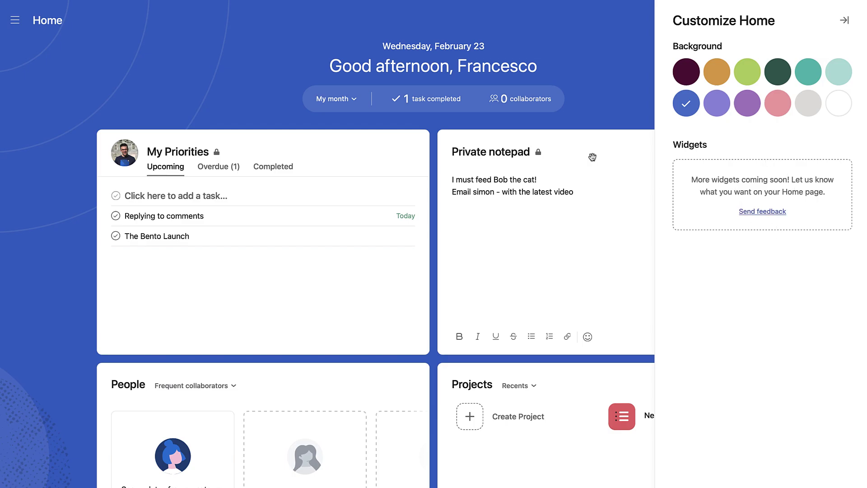
{"action": "left_click_drag", "start_coordinate": [610, 153], "coordinate": [723, 118]}
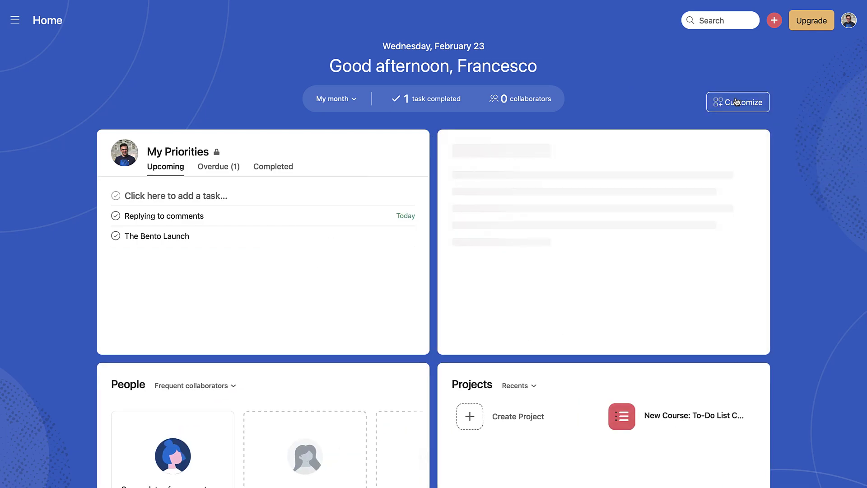
{"action": "left_click_drag", "start_coordinate": [574, 155], "coordinate": [620, 227]}
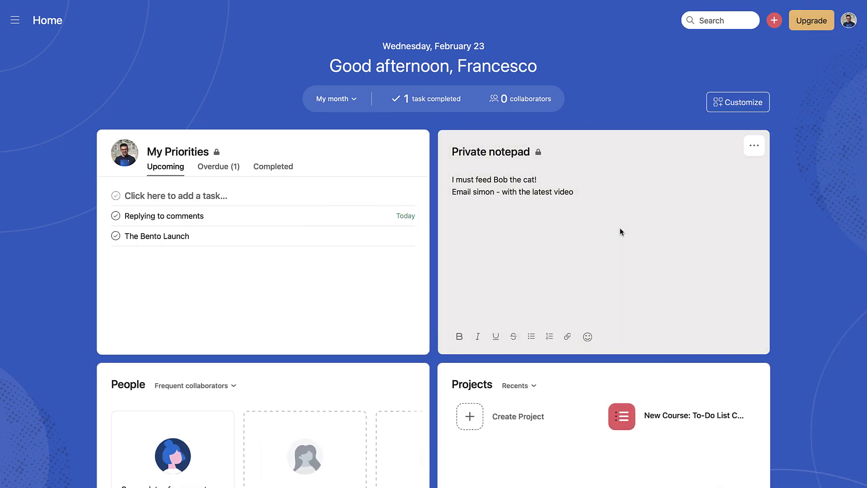
Try several Home background colours, including purple, green, grey, maroon and orange, and reapply the blue one
{"action": "left_click", "coordinate": [738, 102]}
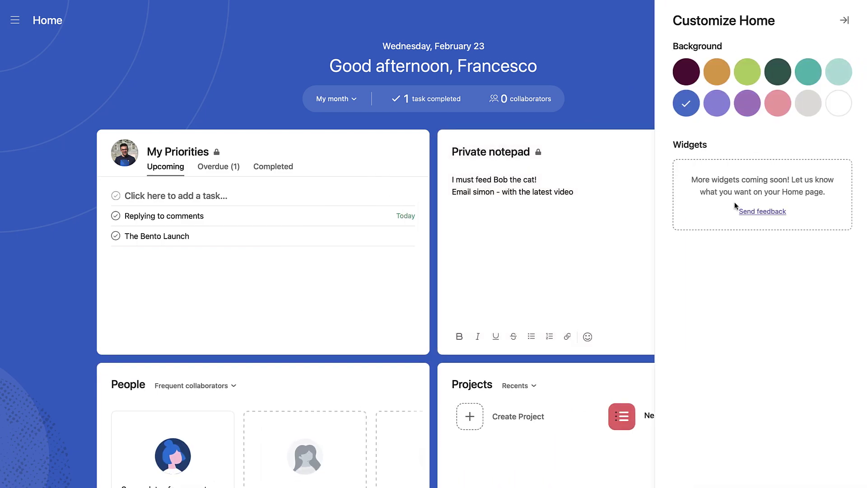
{"action": "left_click", "coordinate": [727, 84]}
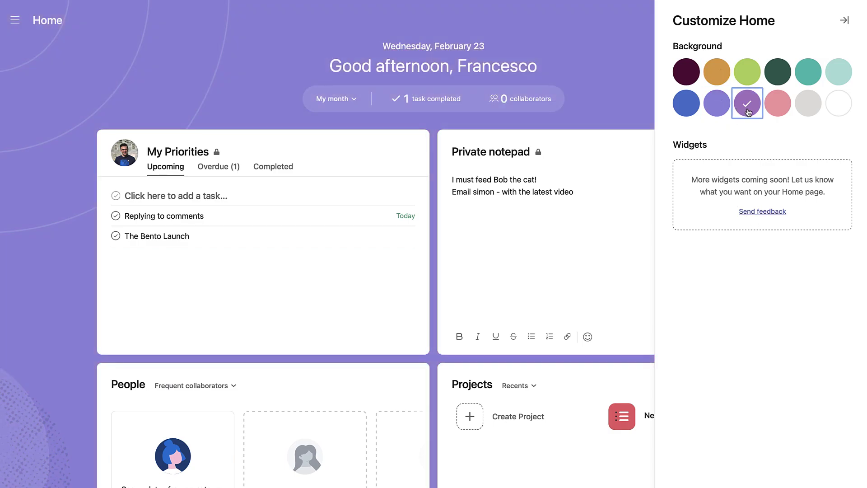
{"action": "left_click", "coordinate": [777, 104]}
{"action": "left_click", "coordinate": [778, 72]}
{"action": "left_click", "coordinate": [809, 73]}
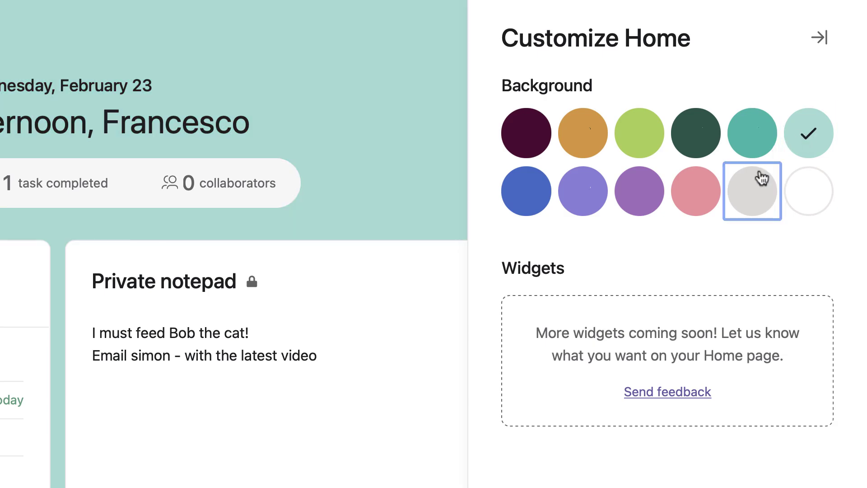
{"action": "left_click", "coordinate": [762, 179]}
{"action": "left_click", "coordinate": [539, 139]}
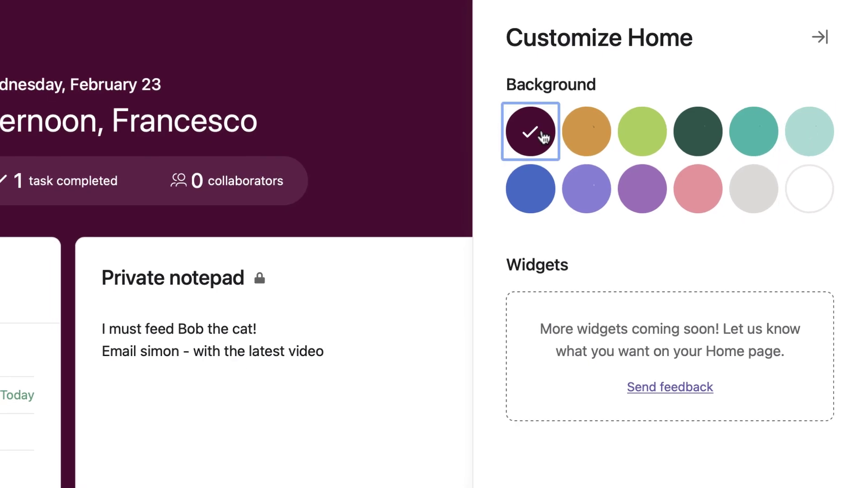
{"action": "left_click", "coordinate": [585, 135]}
{"action": "left_click", "coordinate": [529, 195]}
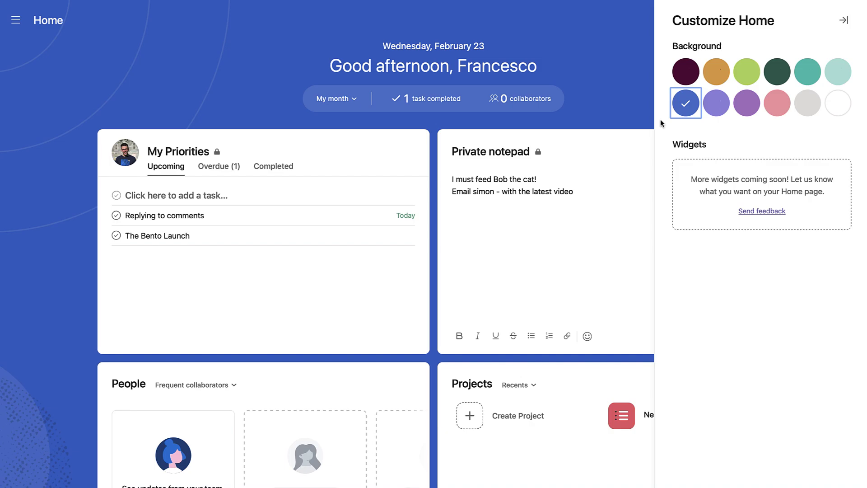
{"action": "left_click", "coordinate": [843, 20]}
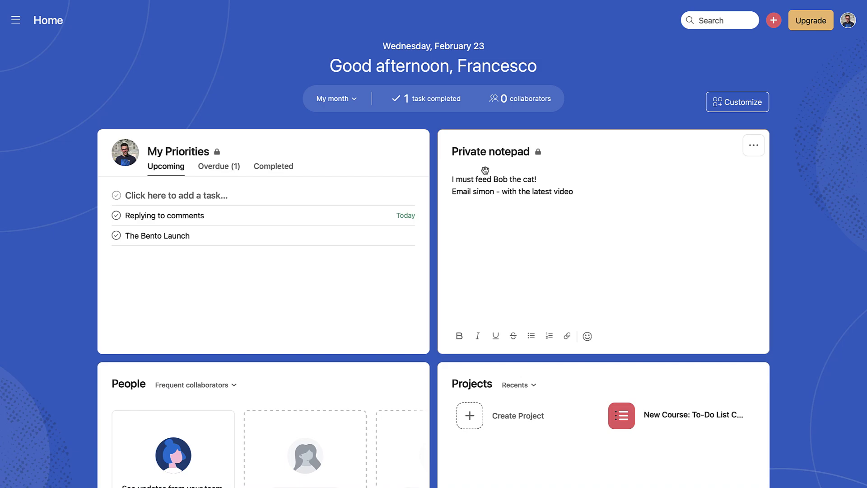
Look at the "Replying to comments" task details and the full My Tasks list
{"action": "left_click", "coordinate": [216, 223]}
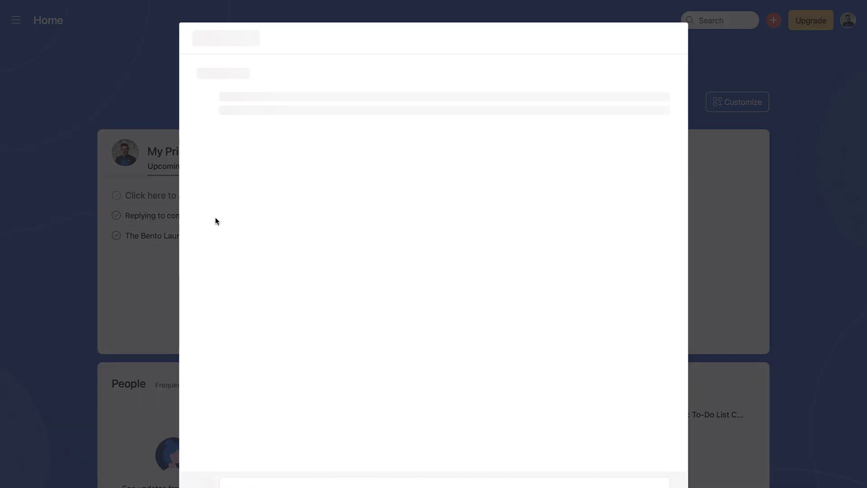
{"action": "left_click", "coordinate": [156, 199]}
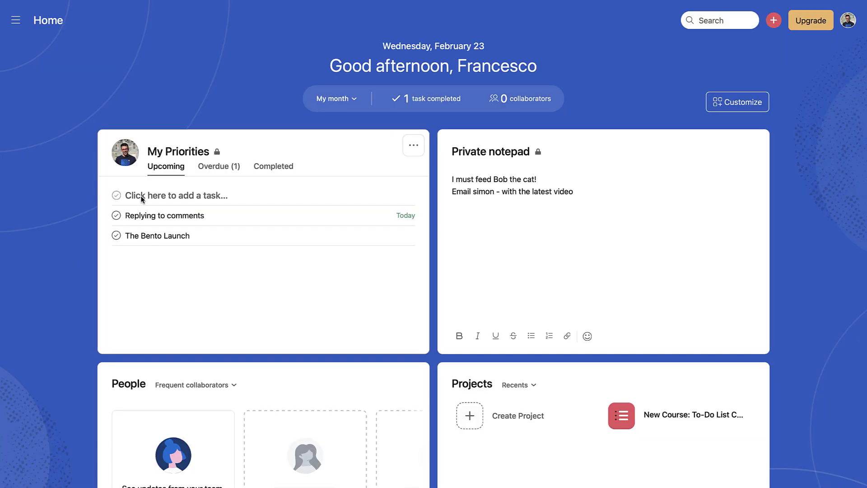
{"action": "left_click", "coordinate": [16, 19]}
{"action": "left_click", "coordinate": [42, 67]}
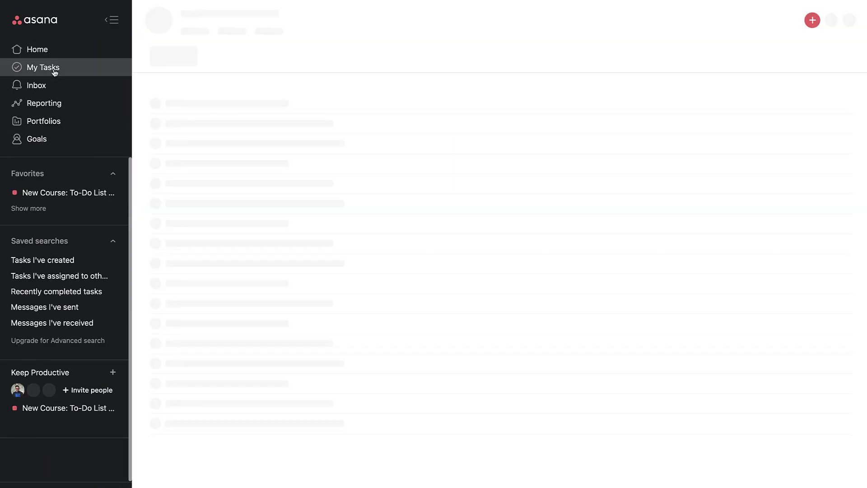
{"action": "left_click", "coordinate": [112, 23]}
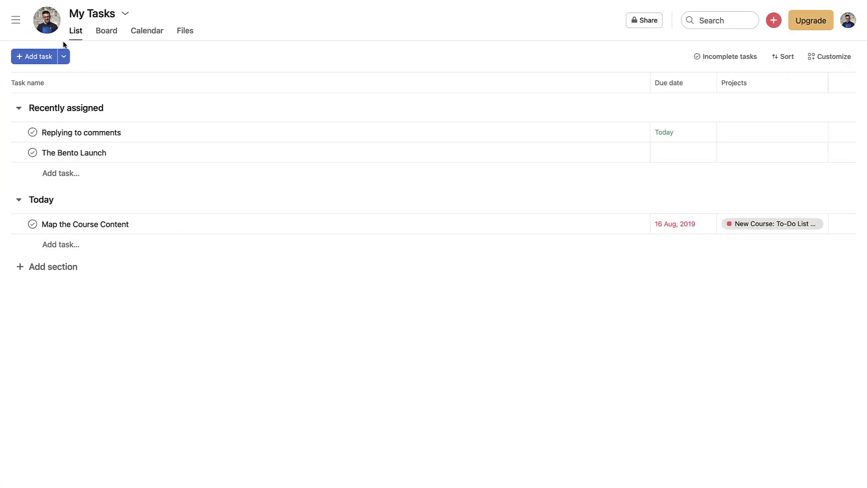
Return to Home and mark the "Replying to comments" task as complete in My Priorities
{"action": "left_click", "coordinate": [15, 19]}
{"action": "left_click", "coordinate": [56, 50]}
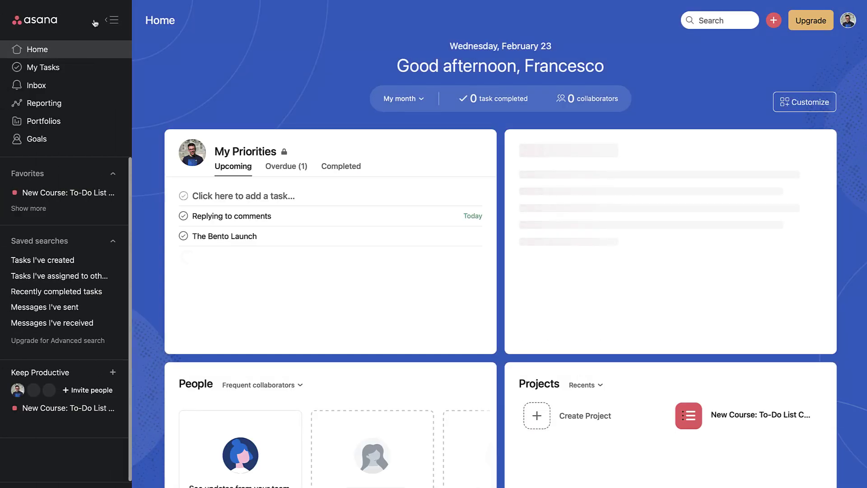
{"action": "left_click", "coordinate": [112, 20]}
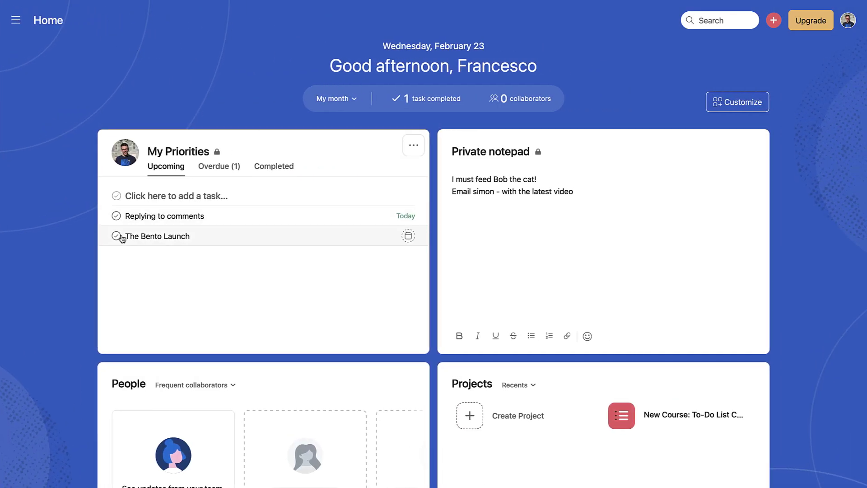
{"action": "left_click", "coordinate": [116, 215]}
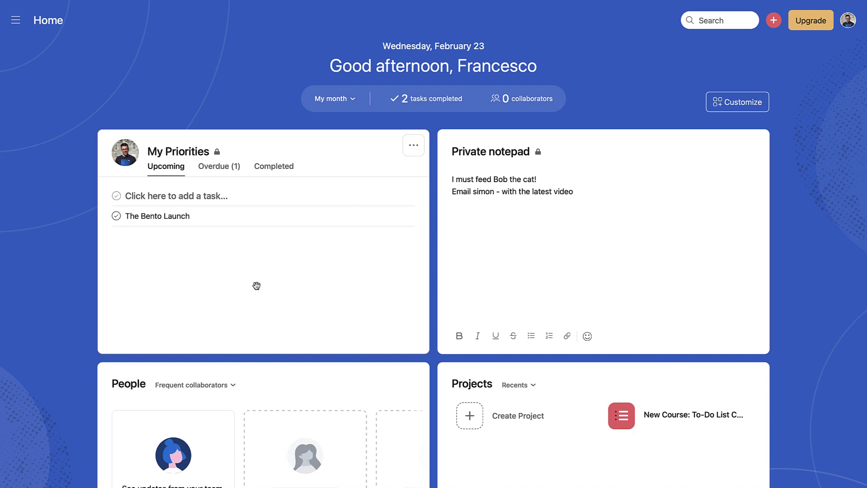
Try the full-size layout for the My Priorities and private notepad widgets and restore them to half size
{"action": "left_click", "coordinate": [413, 146]}
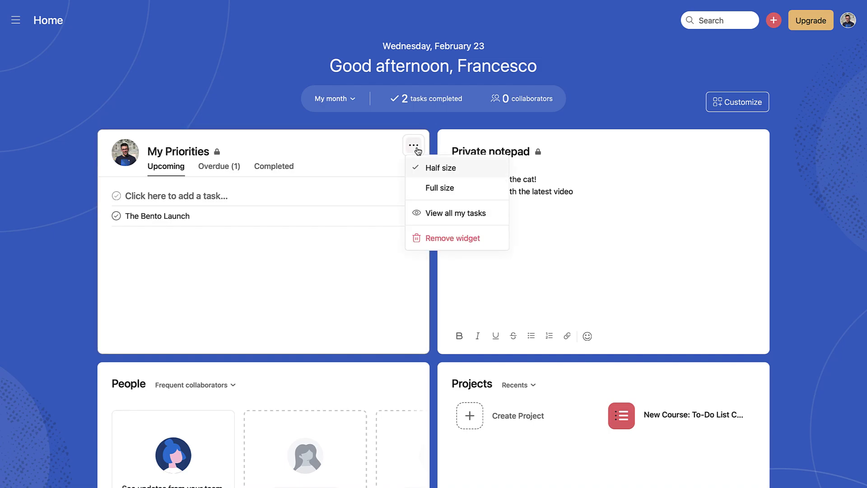
{"action": "left_click", "coordinate": [427, 188]}
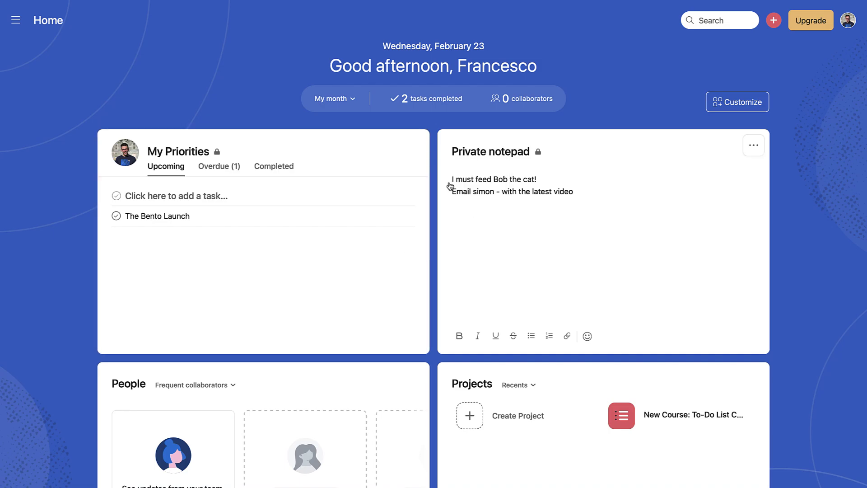
{"action": "left_click", "coordinate": [754, 145]}
{"action": "left_click", "coordinate": [771, 169]}
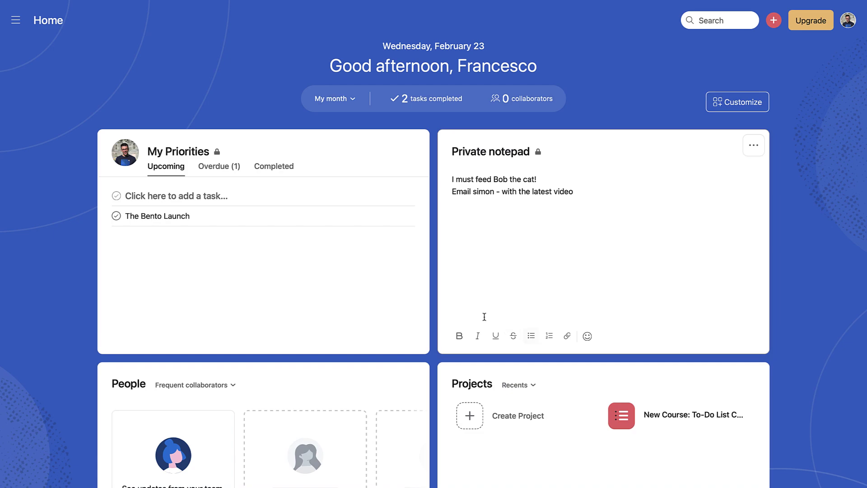
{"action": "left_click", "coordinate": [753, 146]}
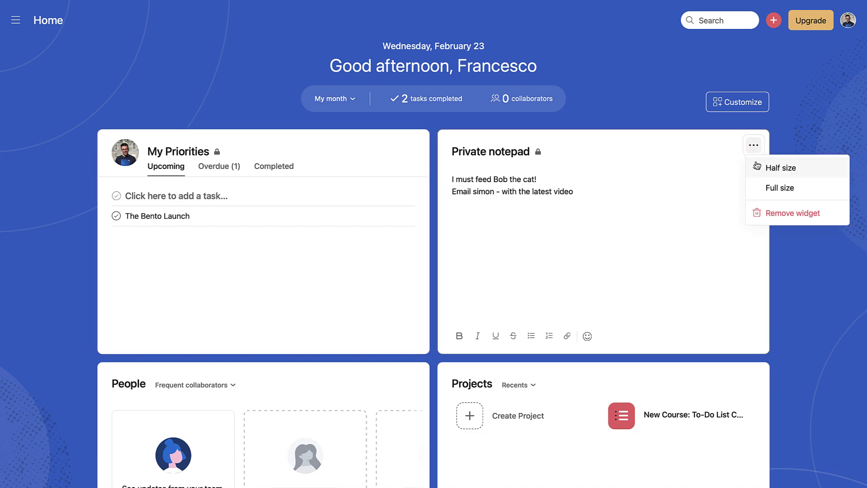
{"action": "left_click", "coordinate": [783, 189]}
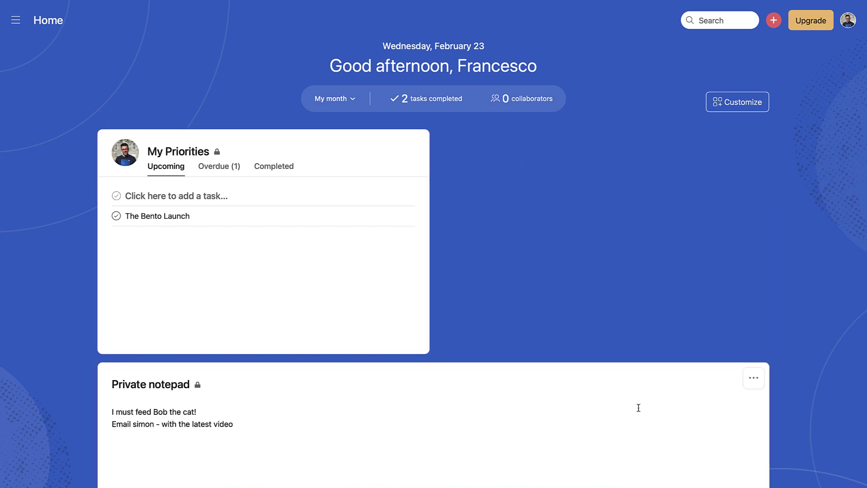
{"action": "left_click", "coordinate": [757, 380]}
{"action": "left_click", "coordinate": [777, 400]}
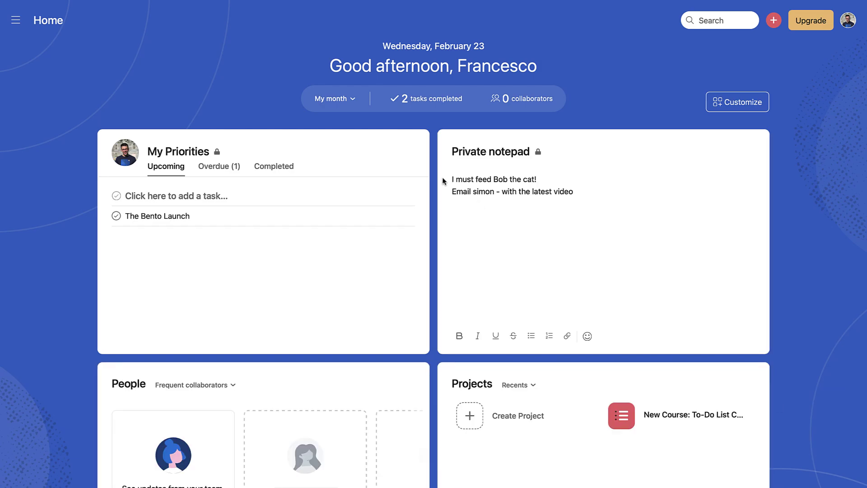
Examine the available widget options of My Priorities and People on Home without changing them
{"action": "left_click", "coordinate": [414, 147]}
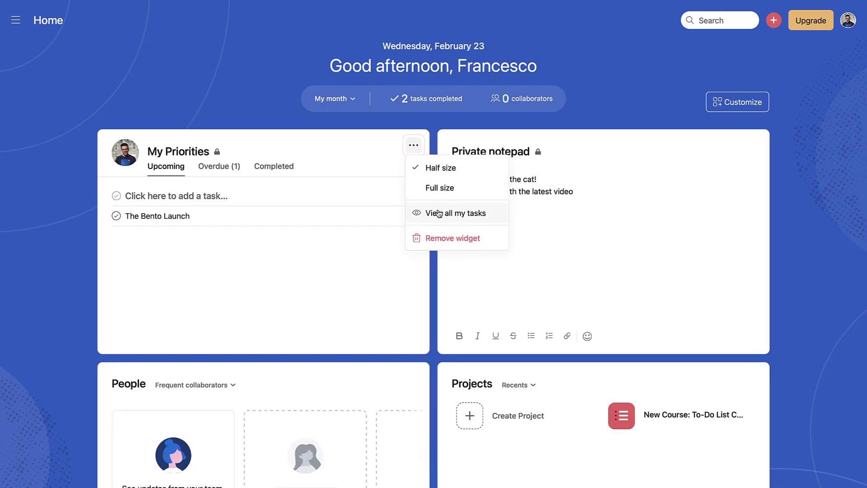
{"action": "left_click", "coordinate": [404, 278]}
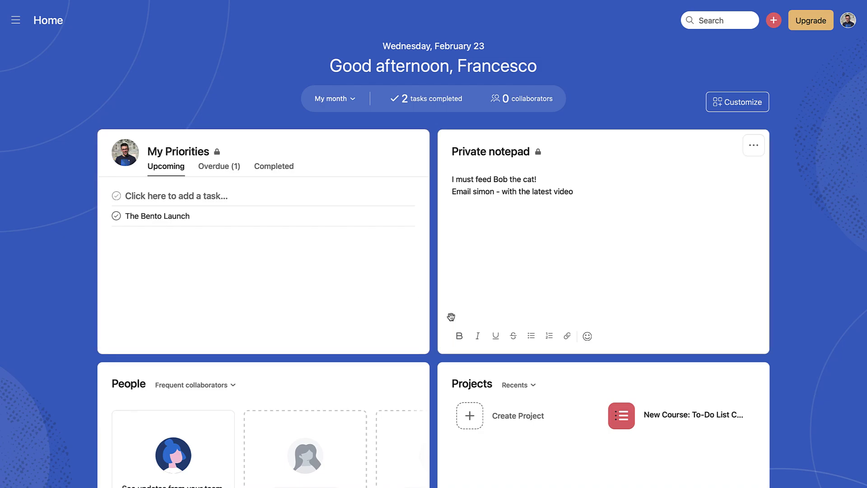
{"action": "scroll", "coordinate": [449, 314], "scroll_direction": "down", "scroll_amount": 3}
{"action": "left_click", "coordinate": [207, 307]}
{"action": "left_click", "coordinate": [308, 302]}
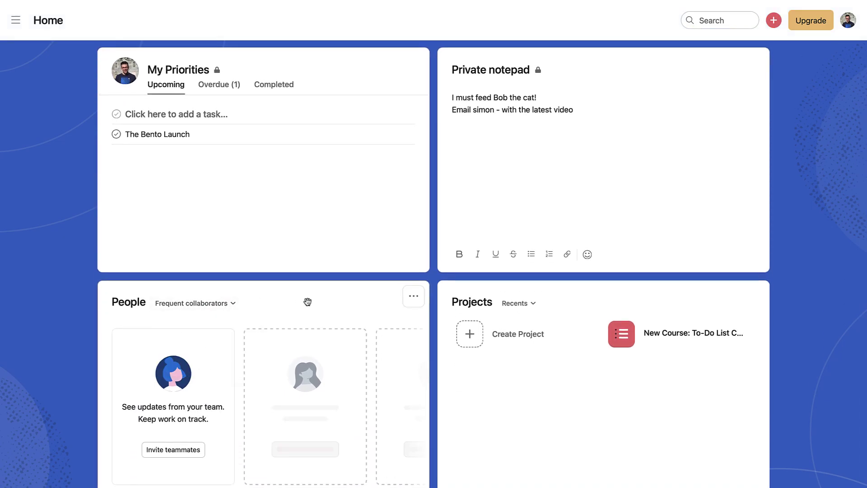
{"action": "left_click", "coordinate": [408, 296]}
{"action": "left_click", "coordinate": [407, 296]}
{"action": "scroll", "coordinate": [664, 292], "scroll_direction": "up", "scroll_amount": 3}
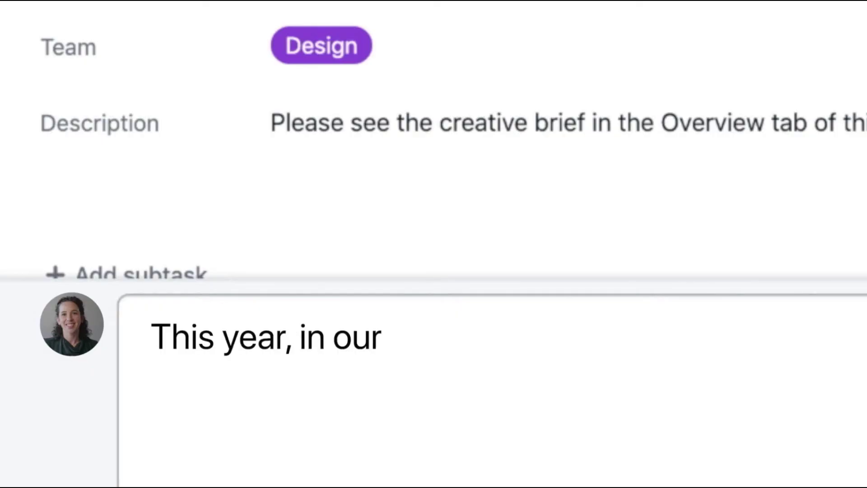
Complete the task comment to read "This year, in our campaign, we have the chance to inspire more people than ever before."
{"action": "type", "text": "campaign, we have the chance to inspire more people than ever before."}
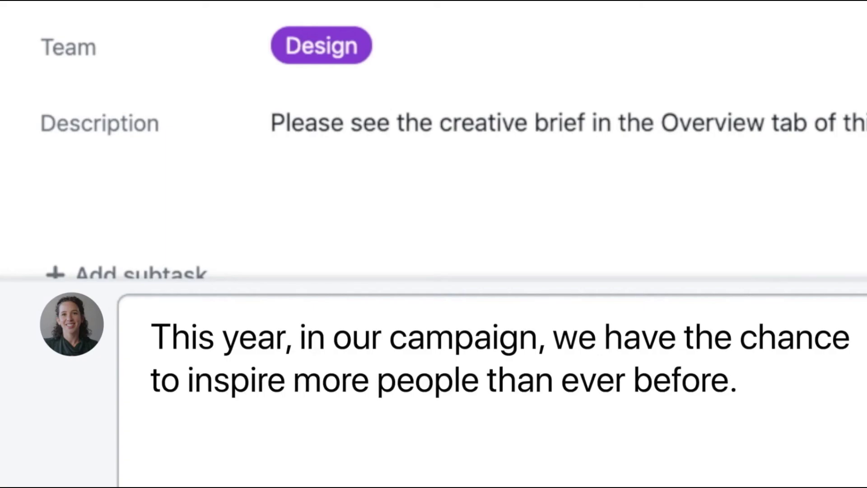